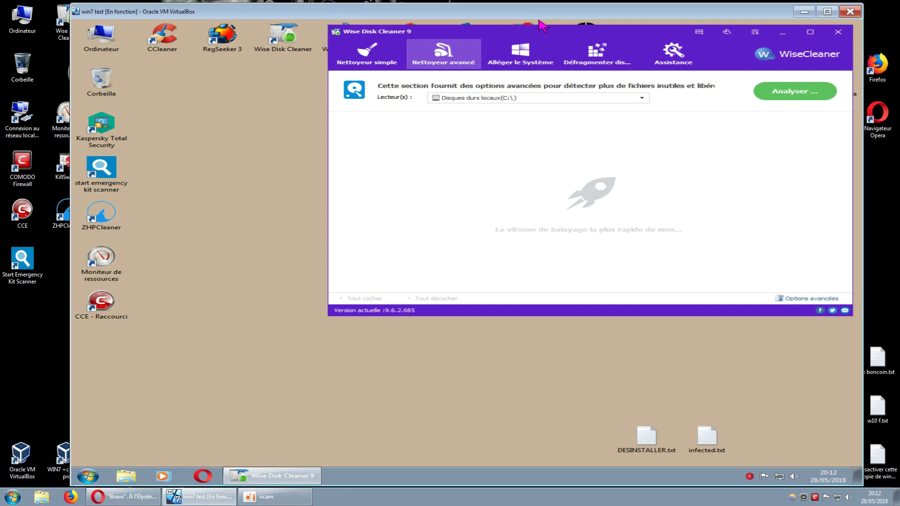
# Step: Check the drives offered by Wise Disk Cleaner's advanced cleaner, then minimize its window
pyautogui.moveTo(650, 37); pyautogui.dragTo(475, 84)
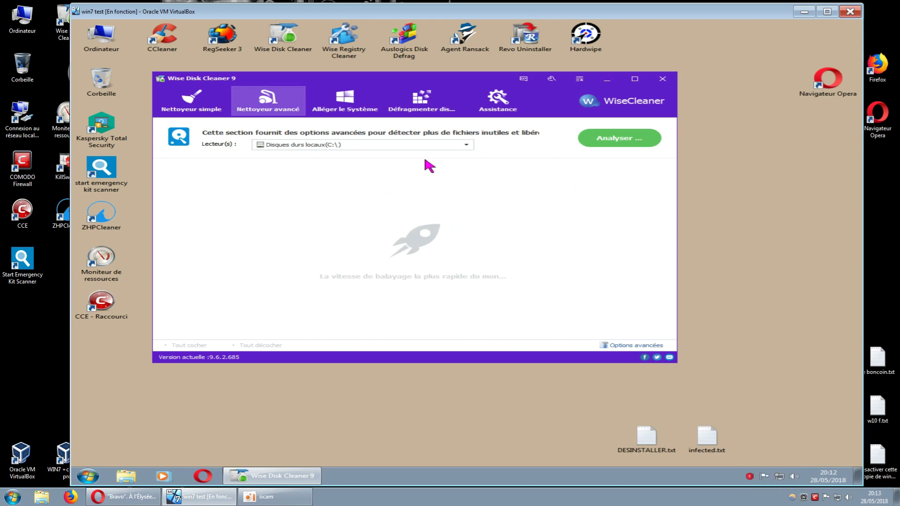
pyautogui.click(466, 145)
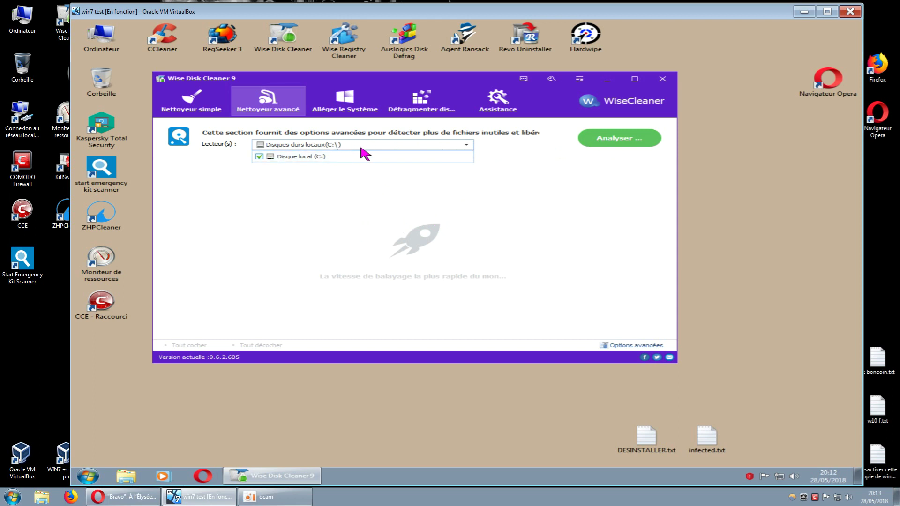
pyautogui.click(490, 203)
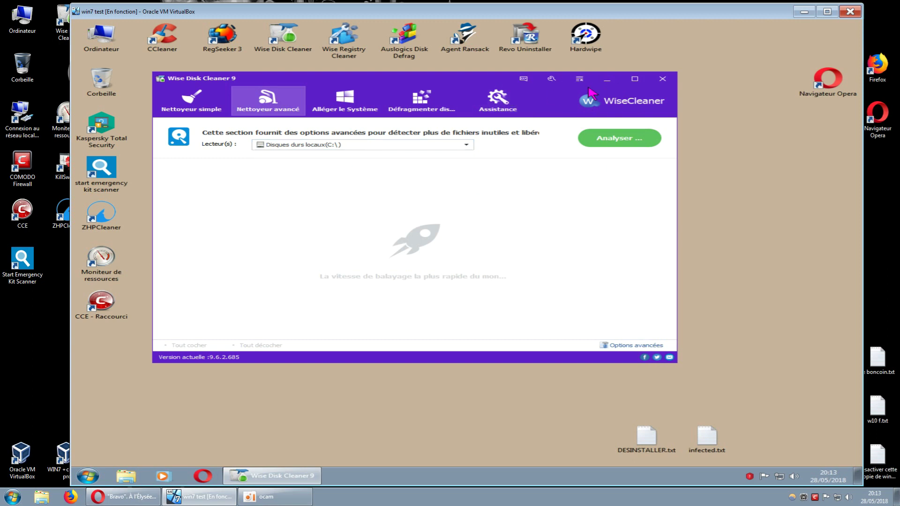
pyautogui.click(608, 80)
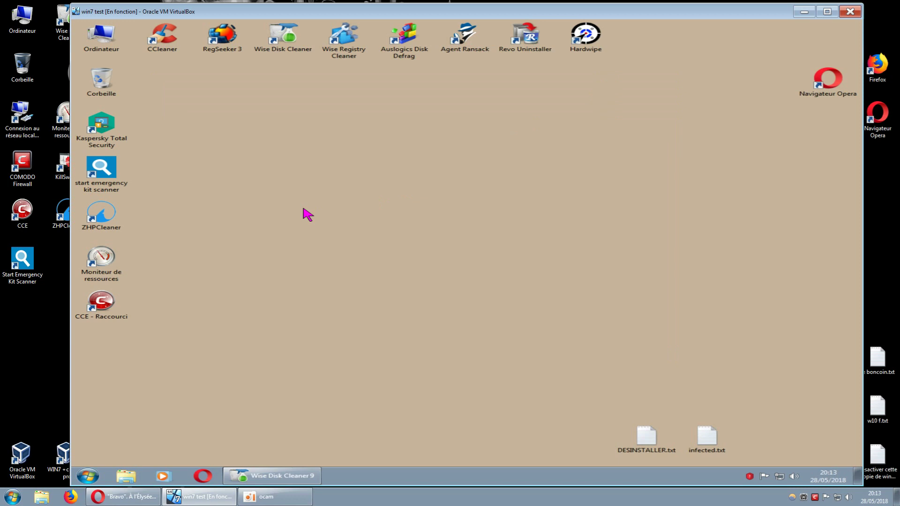
# Step: Open Kaspersky Total Security and display the firewall's network rules for applications
pyautogui.doubleClick(114, 133)
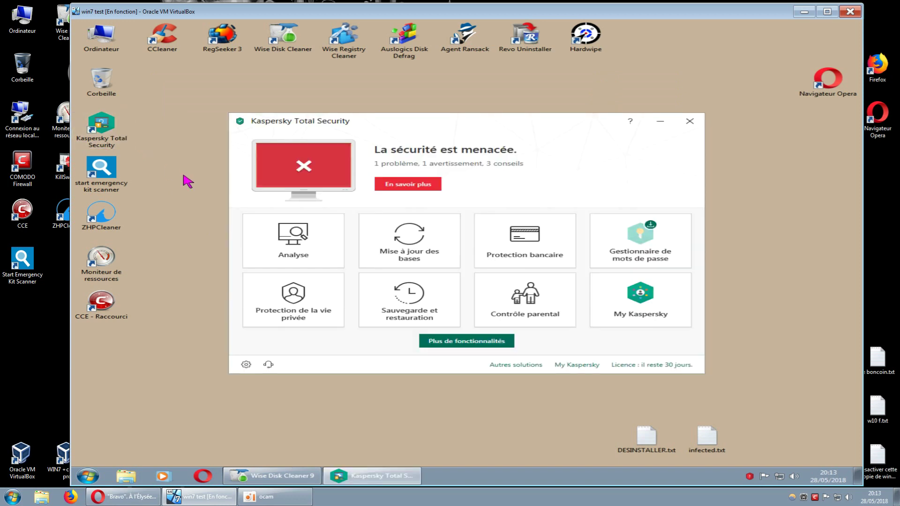
pyautogui.click(246, 365)
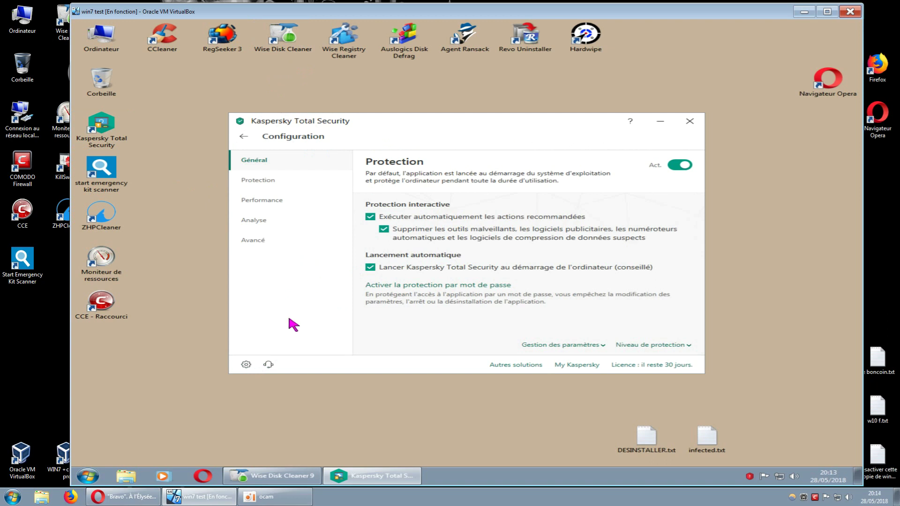
pyautogui.click(269, 185)
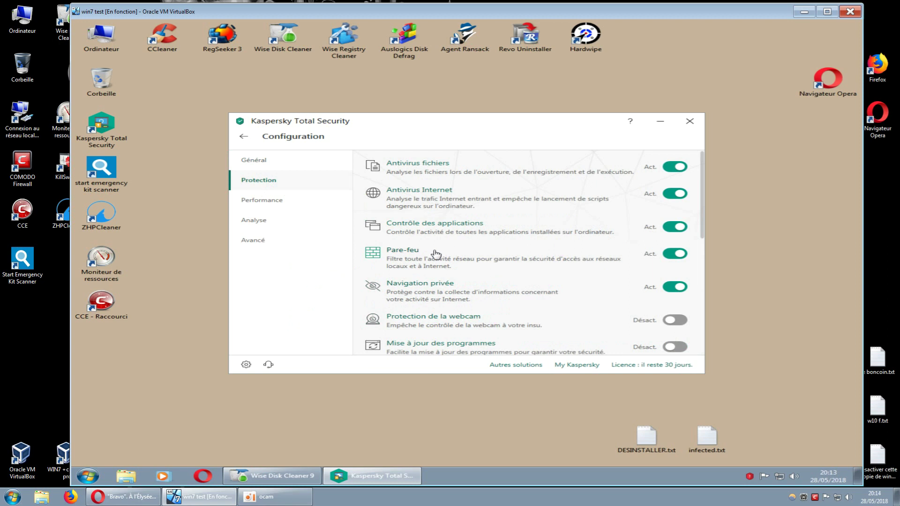
pyautogui.click(413, 258)
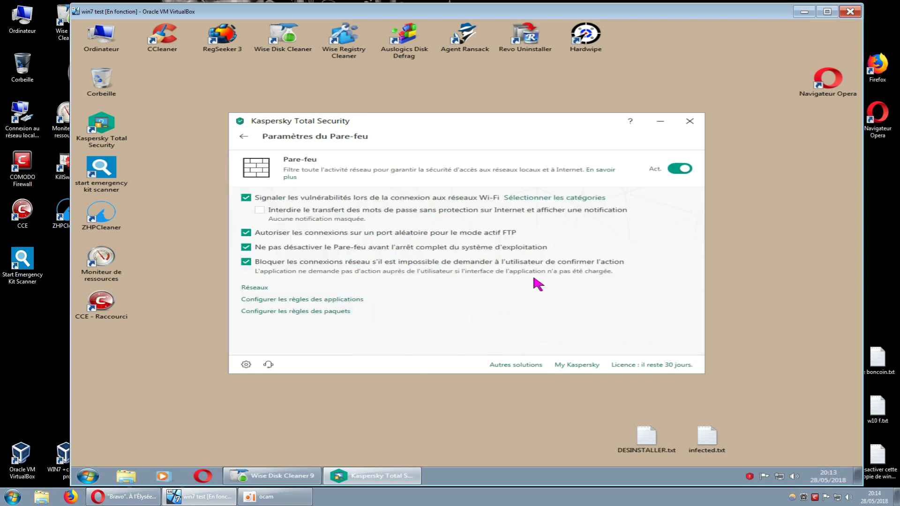
pyautogui.click(312, 300)
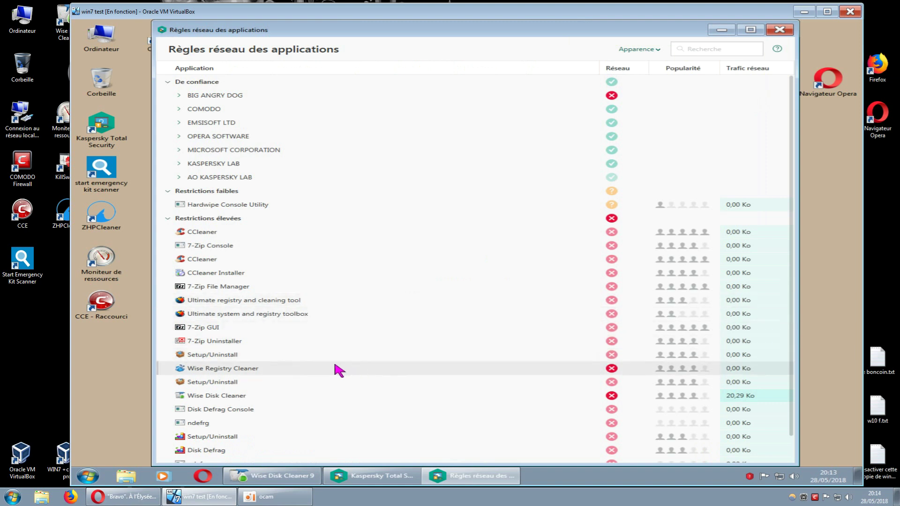
# Step: Review the file details and privileges in Wise Disk Cleaner's application rules, then close them and minimize the Kaspersky windows
pyautogui.moveTo(195, 395)
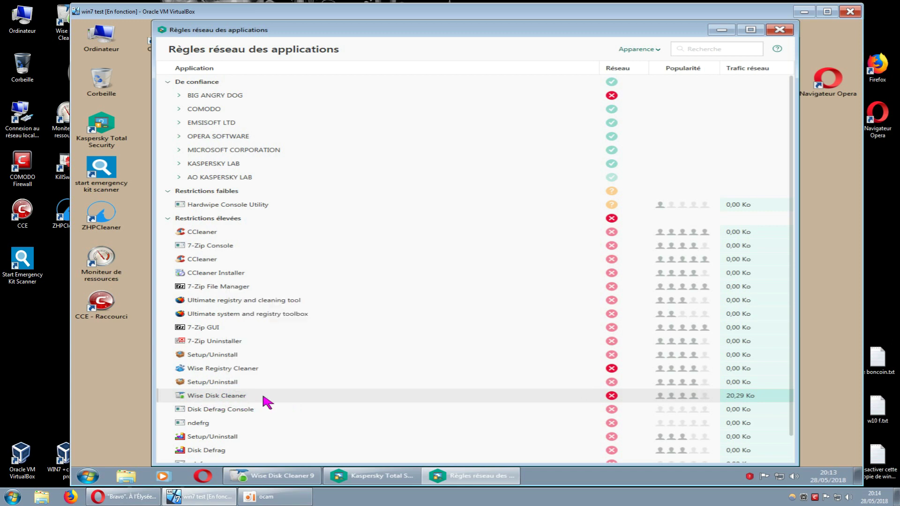
pyautogui.doubleClick(586, 396)
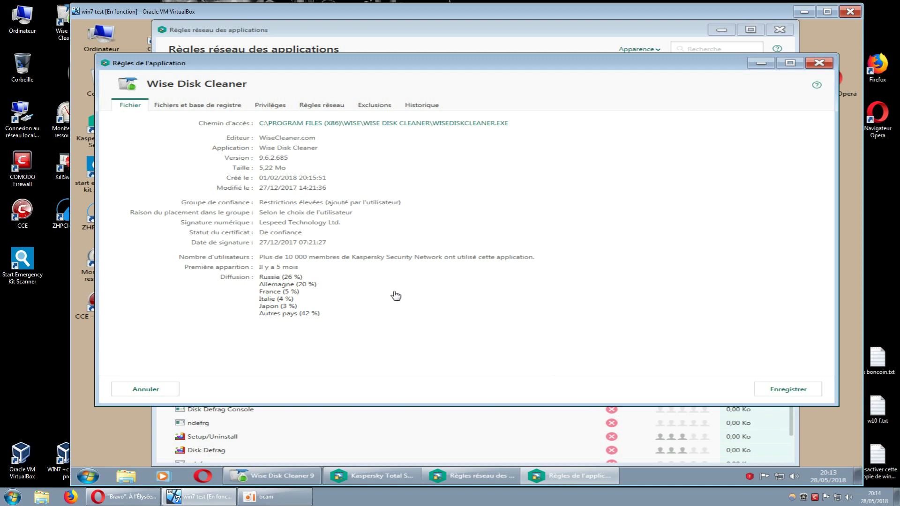
pyautogui.click(207, 108)
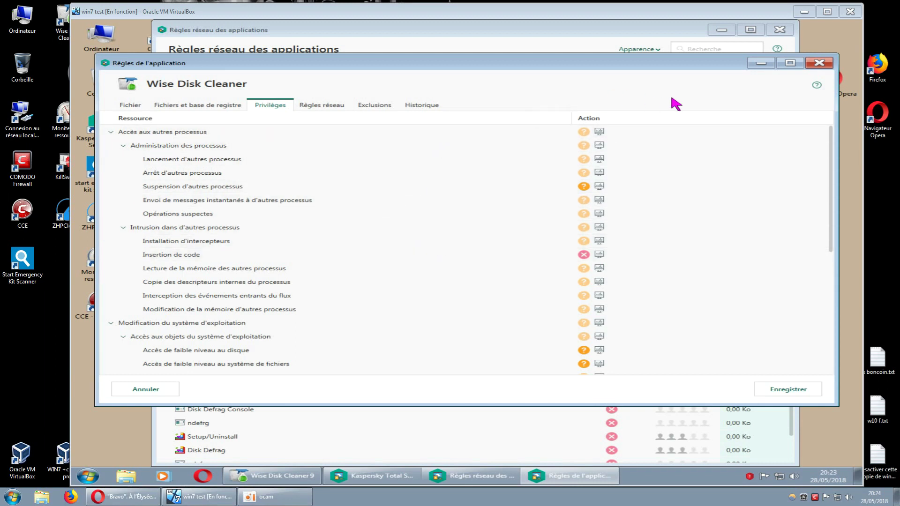
pyautogui.click(819, 64)
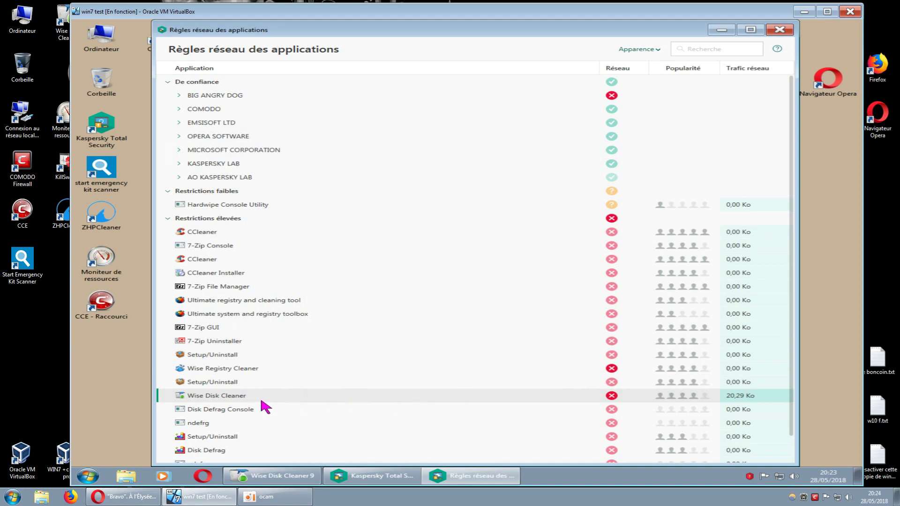
pyautogui.click(726, 31)
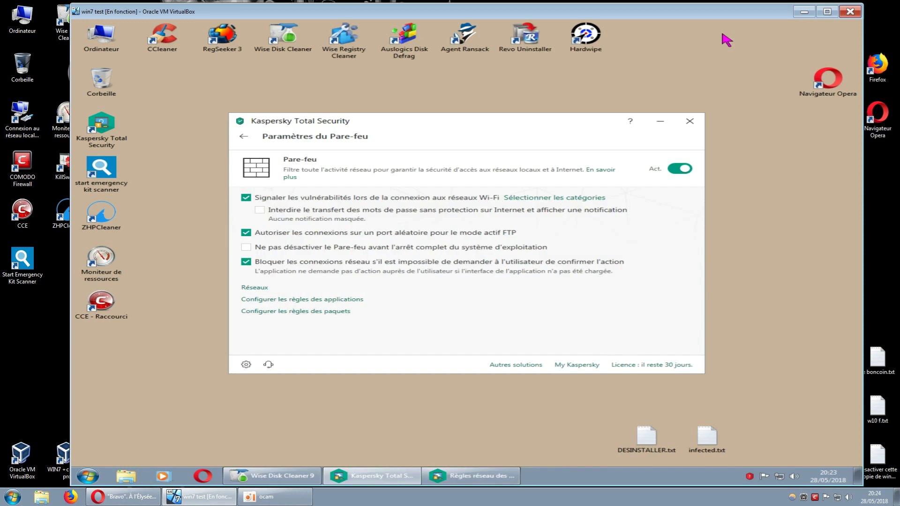
pyautogui.click(659, 123)
# Step: Return to Wise Disk Cleaner and check the drive selection of the advanced cleaner
pyautogui.click(290, 476)
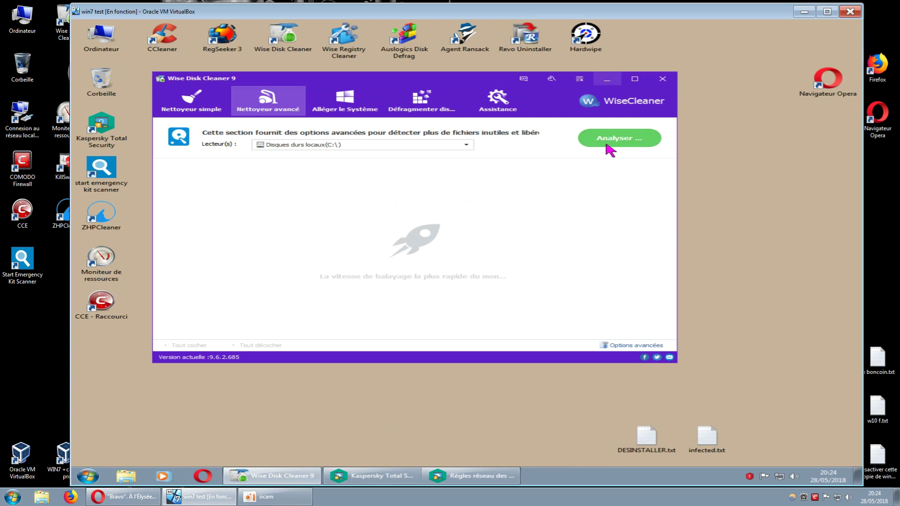
pyautogui.click(467, 145)
pyautogui.click(467, 145)
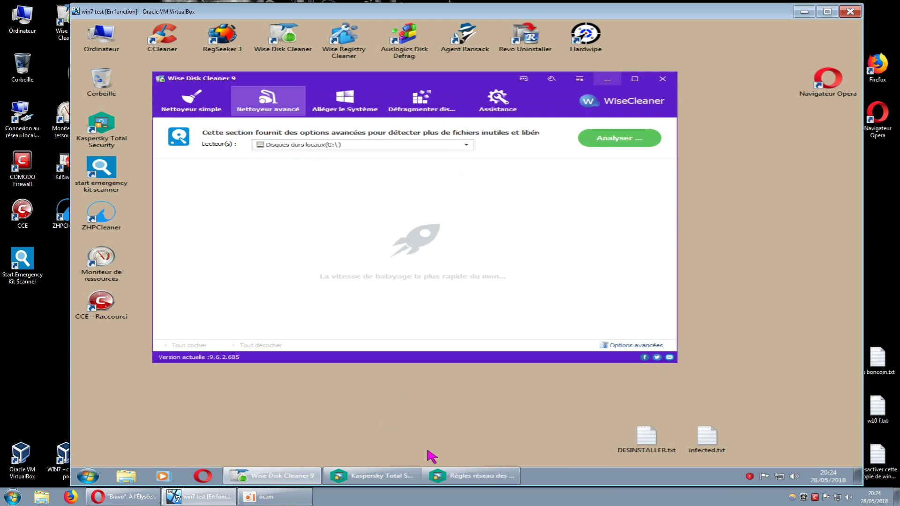
# Step: Switch back to Kaspersky's application network rules, open Wise Disk Cleaner's privileges and enlarge the rules window
pyautogui.click(454, 475)
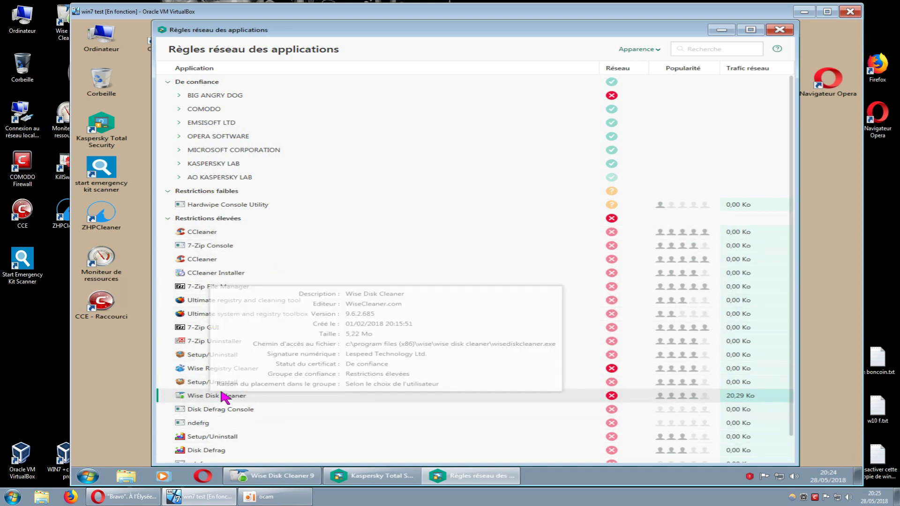
pyautogui.moveTo(609, 397)
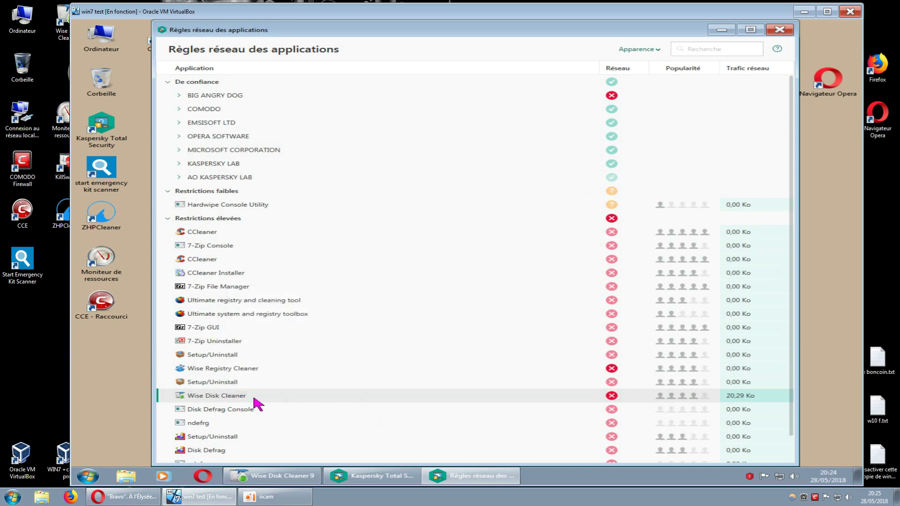
pyautogui.moveTo(259, 395)
pyautogui.moveTo(229, 396)
pyautogui.doubleClick(261, 399)
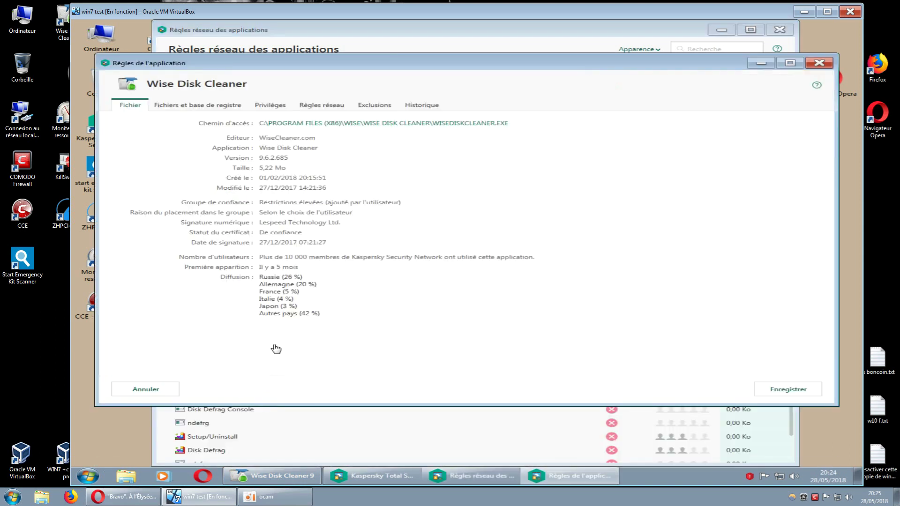
pyautogui.click(270, 107)
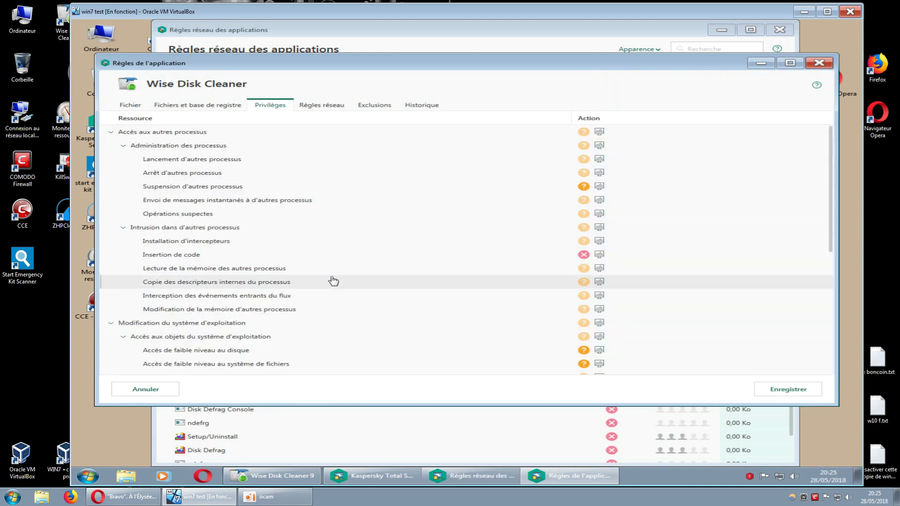
pyautogui.moveTo(684, 63); pyautogui.dragTo(686, 43)
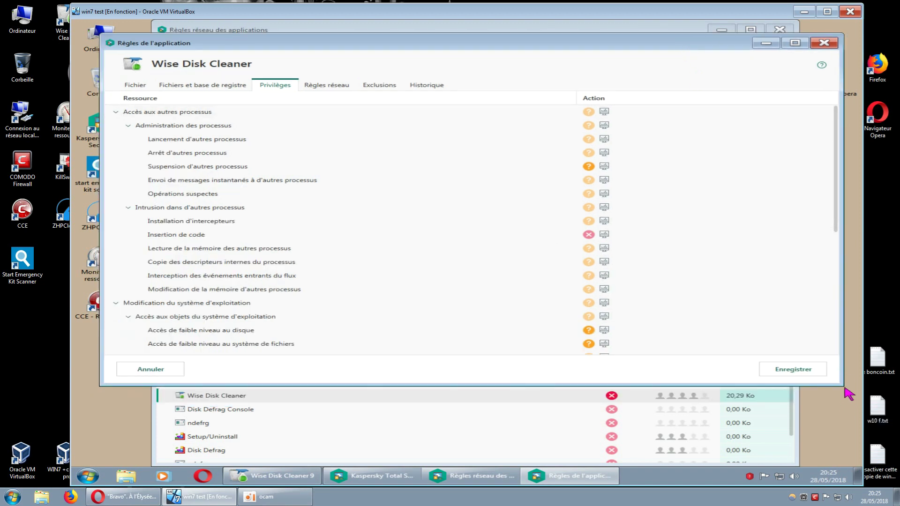
pyautogui.moveTo(842, 385); pyautogui.dragTo(849, 465)
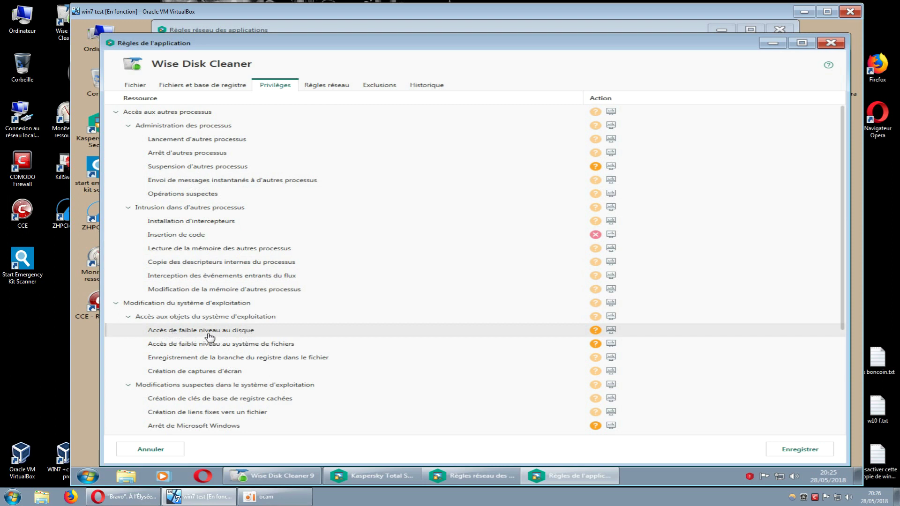
# Step: Set low-level access to the disk and low-level access to the file system to Interdire for Wise Disk Cleaner, and save the rules
pyautogui.click(609, 334)
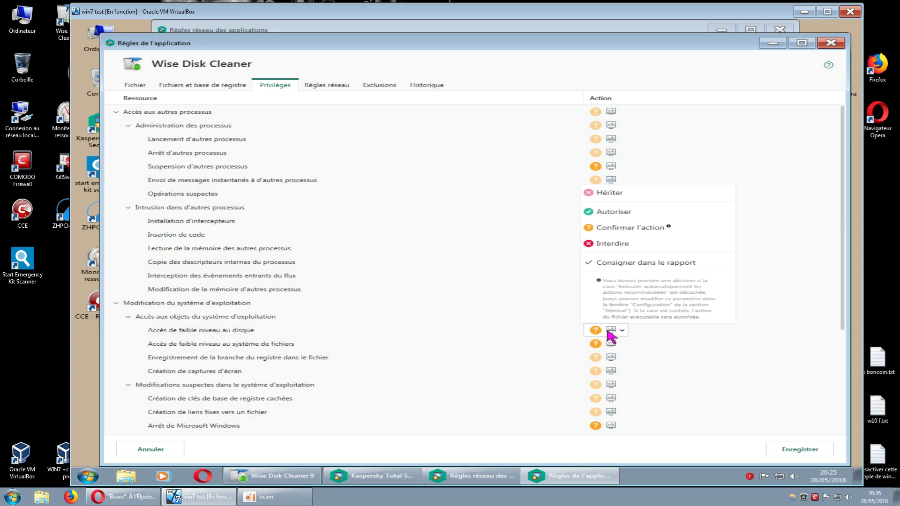
pyautogui.click(621, 245)
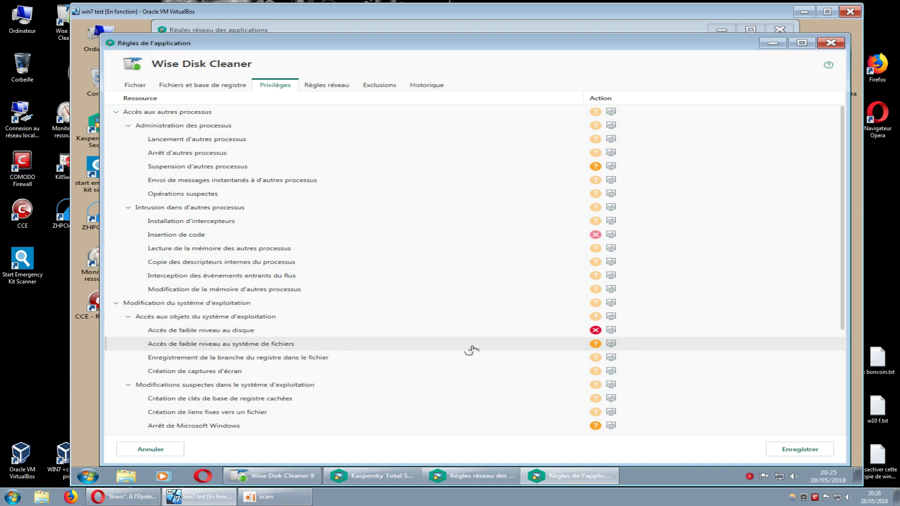
pyautogui.click(611, 345)
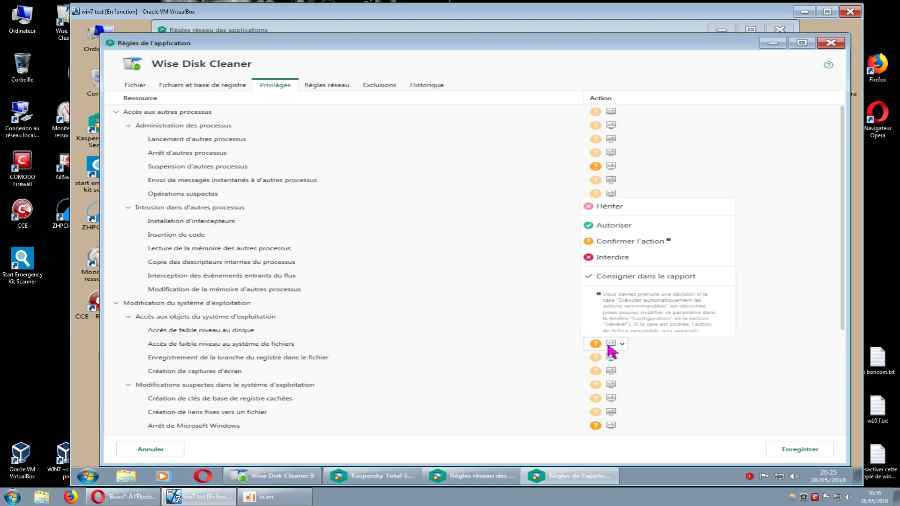
pyautogui.click(605, 257)
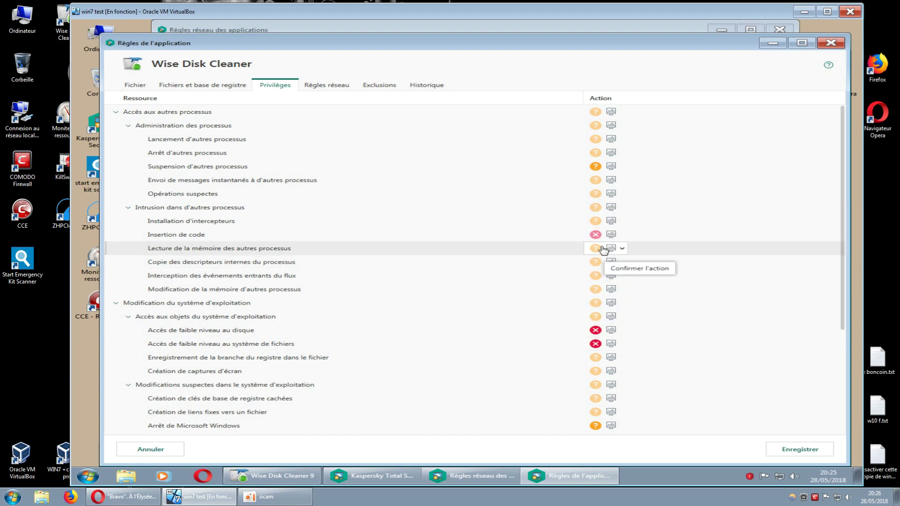
pyautogui.click(803, 453)
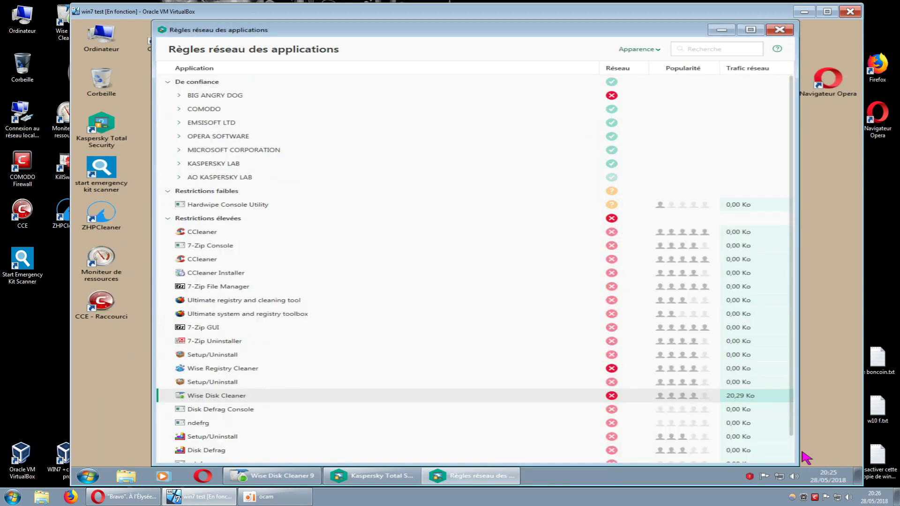
# Step: Restart Wise Disk Cleaner, try an advanced analysis of the disk, and dismiss the message
pyautogui.click(722, 31)
pyautogui.click(668, 82)
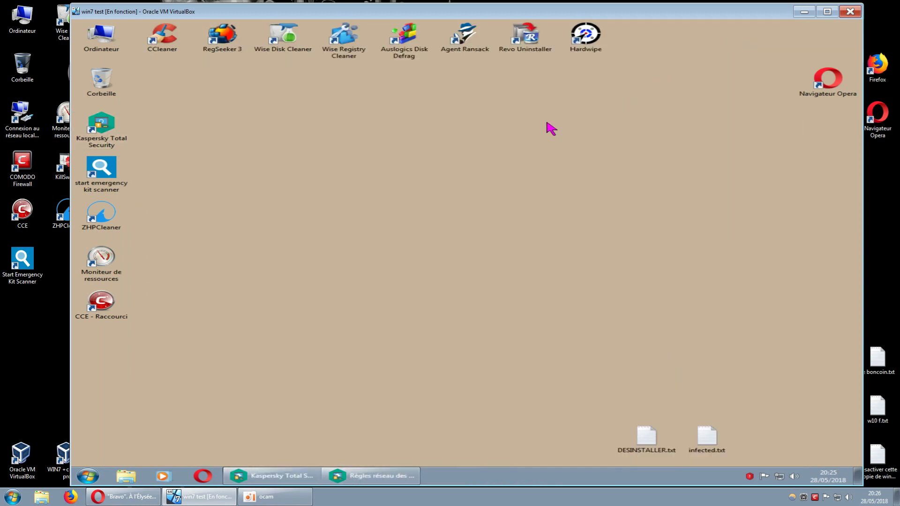
pyautogui.doubleClick(289, 49)
pyautogui.click(277, 110)
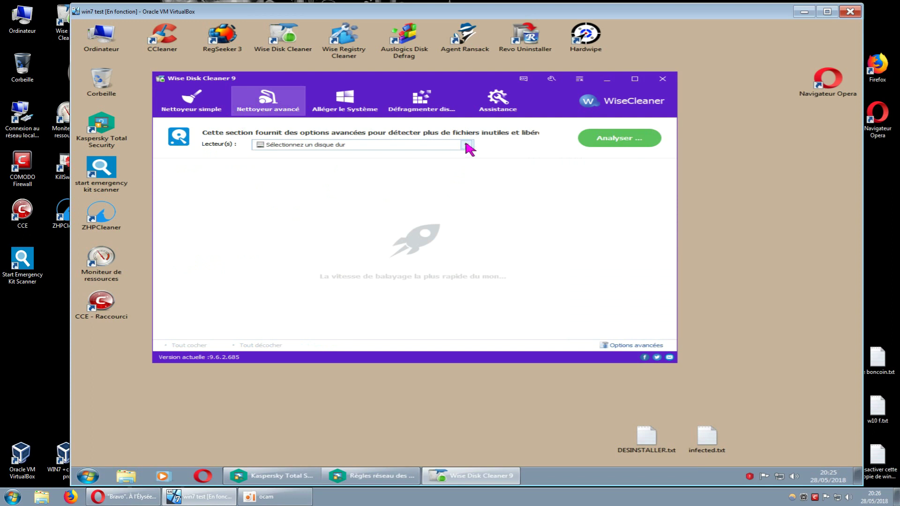
pyautogui.click(619, 138)
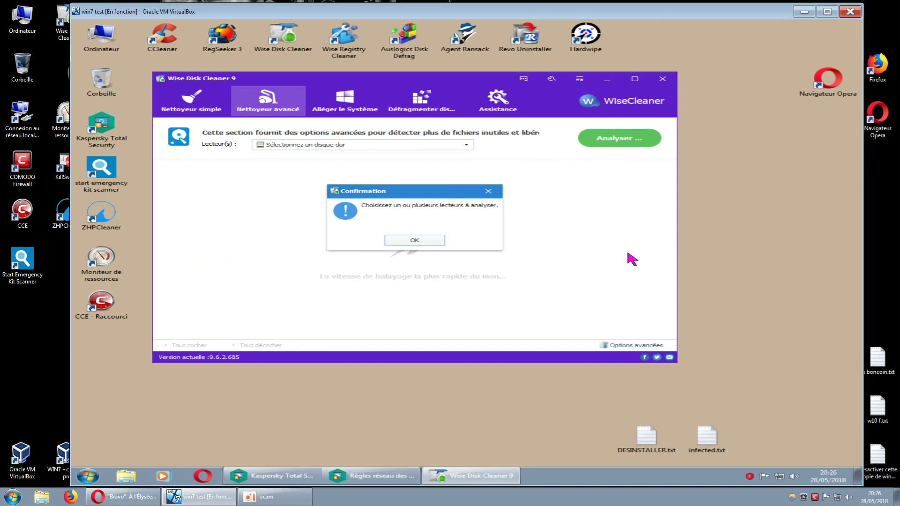
pyautogui.click(488, 191)
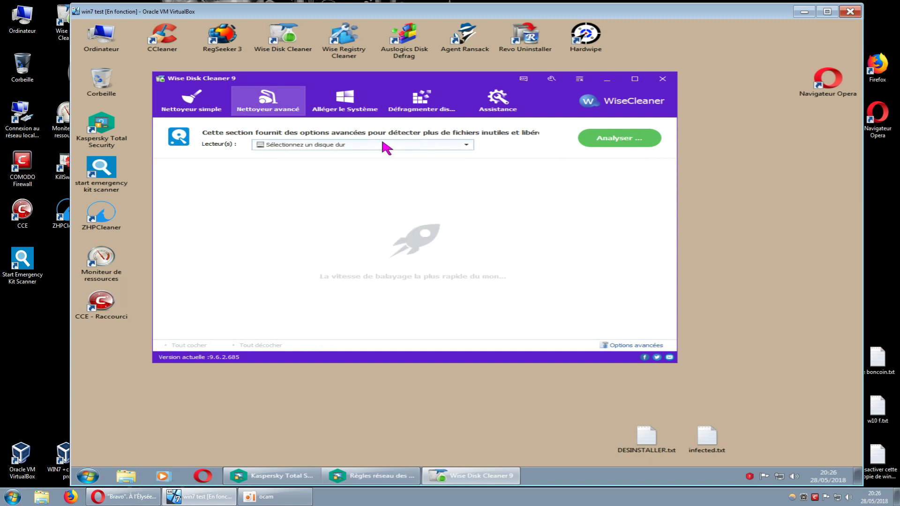
# Step: Switch from Wise Disk Cleaner to Kaspersky's application network rules and open the privileges of Wise Disk Cleaner
pyautogui.click(607, 79)
pyautogui.click(383, 476)
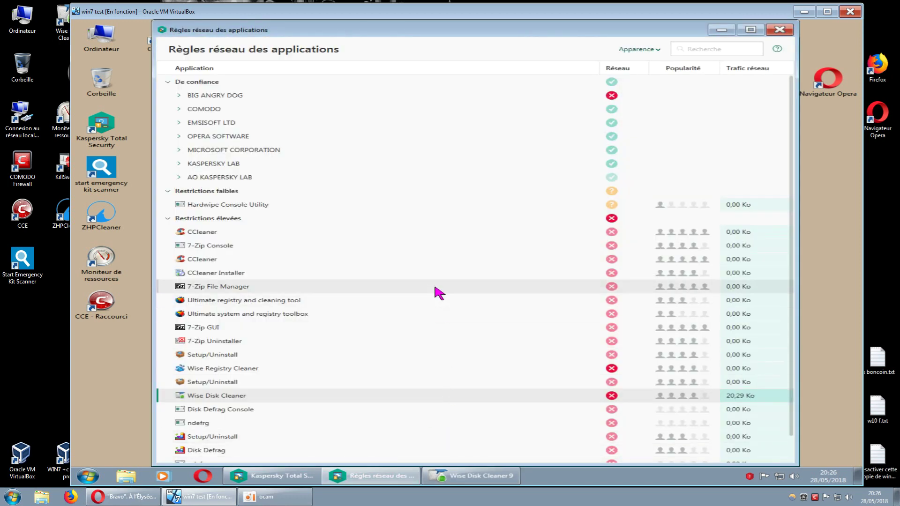
pyautogui.doubleClick(261, 401)
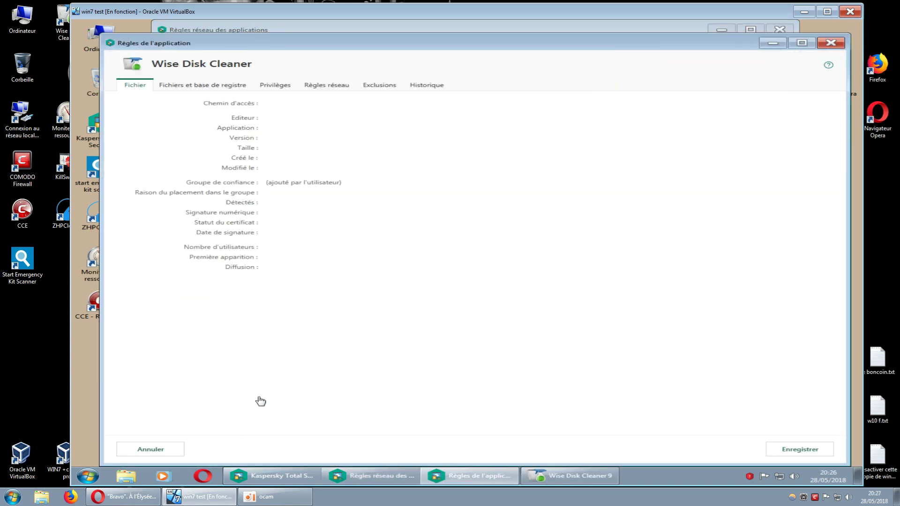
pyautogui.click(281, 86)
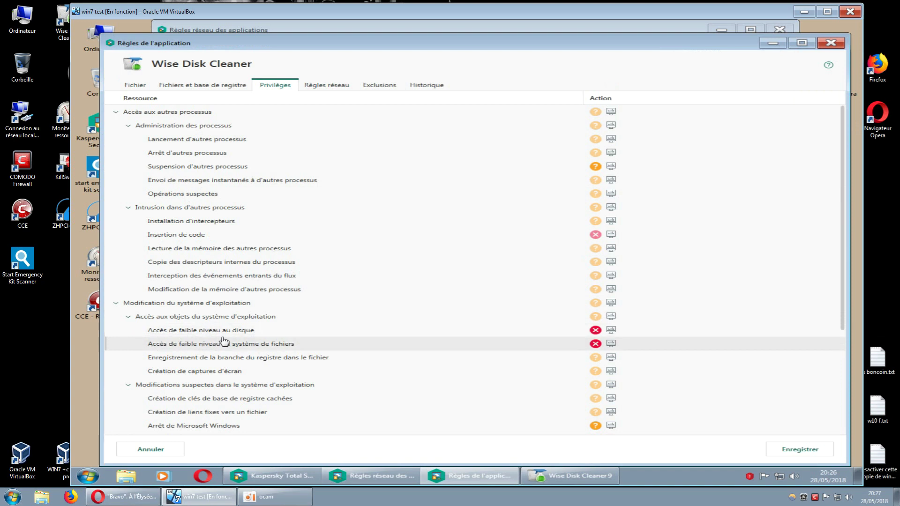
# Step: Set low-level access to the disk and to the file system to Confirmer l'action for Wise Disk Cleaner, and save the rules
pyautogui.click(611, 331)
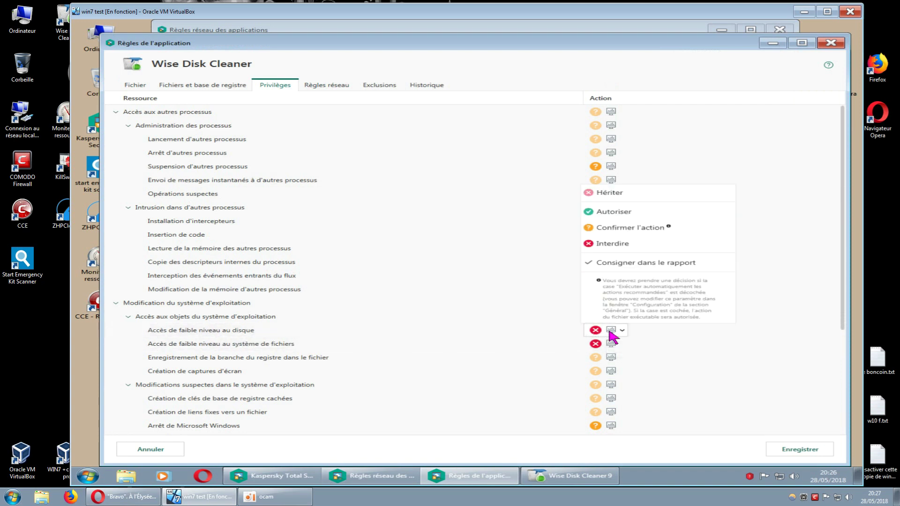
pyautogui.click(625, 213)
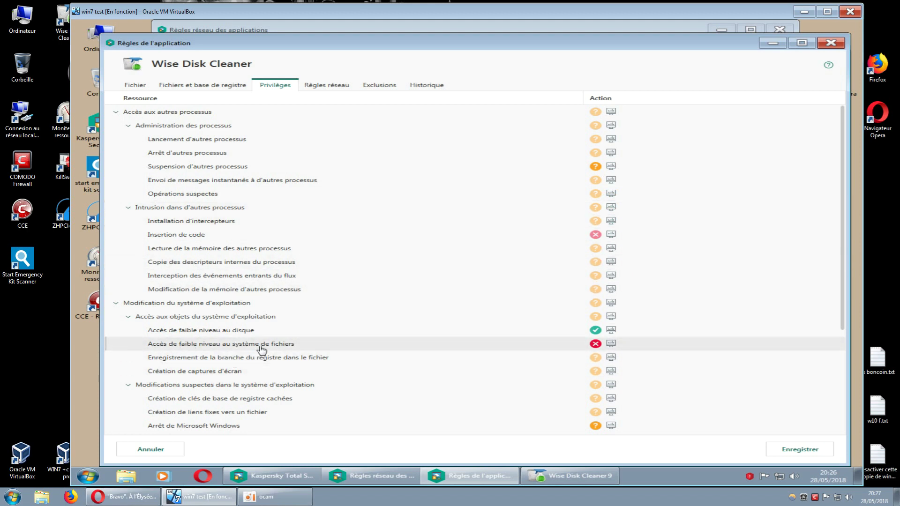
pyautogui.click(608, 346)
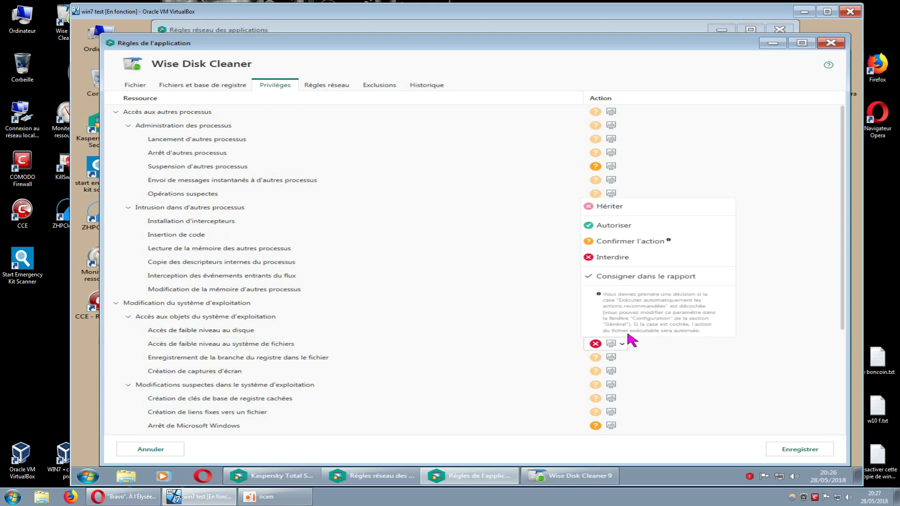
pyautogui.click(631, 242)
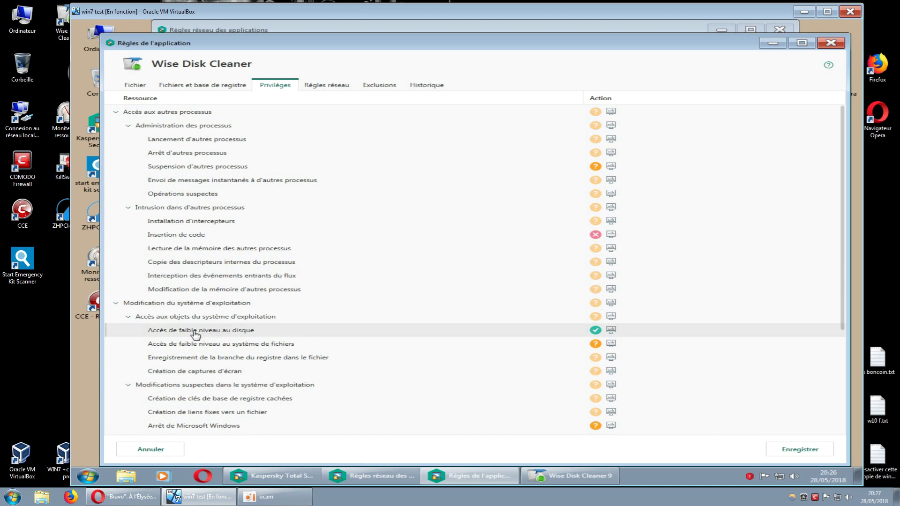
pyautogui.click(611, 331)
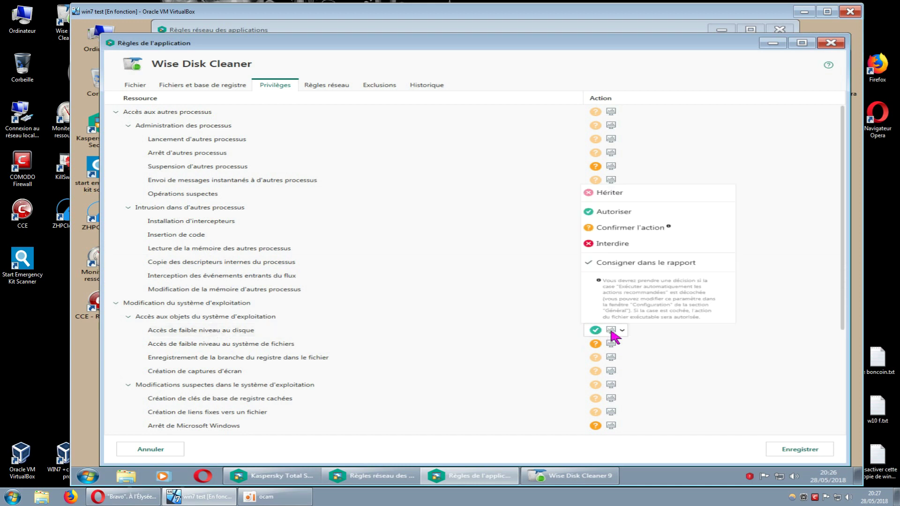
pyautogui.click(619, 231)
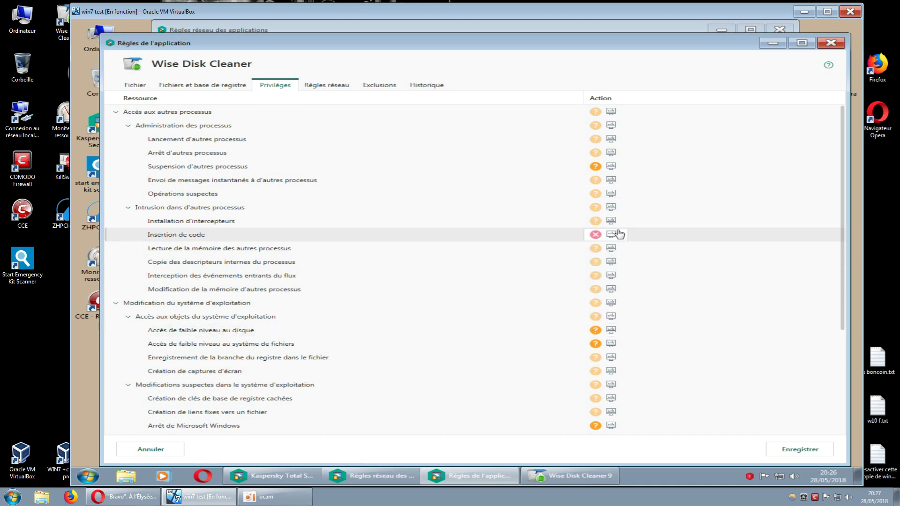
pyautogui.click(790, 449)
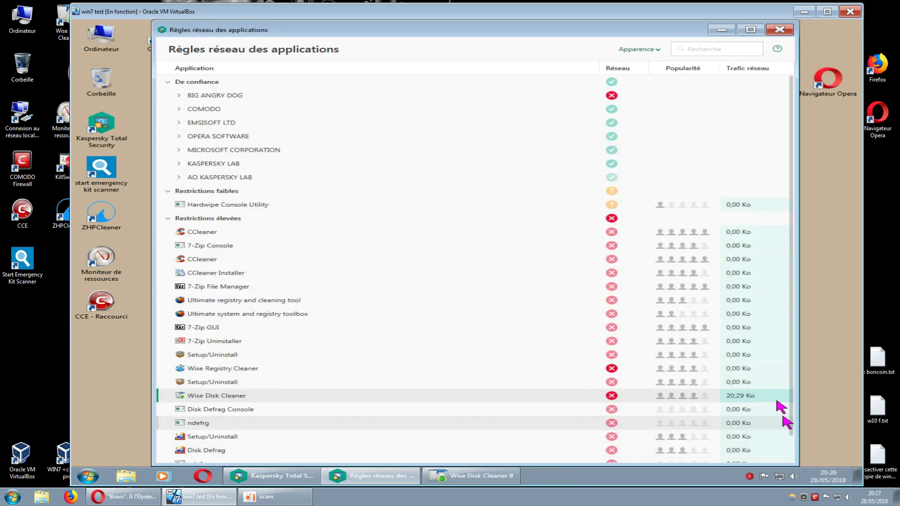
# Step: Minimize the network rules window, then close and relaunch Wise Disk Cleaner
pyautogui.click(722, 30)
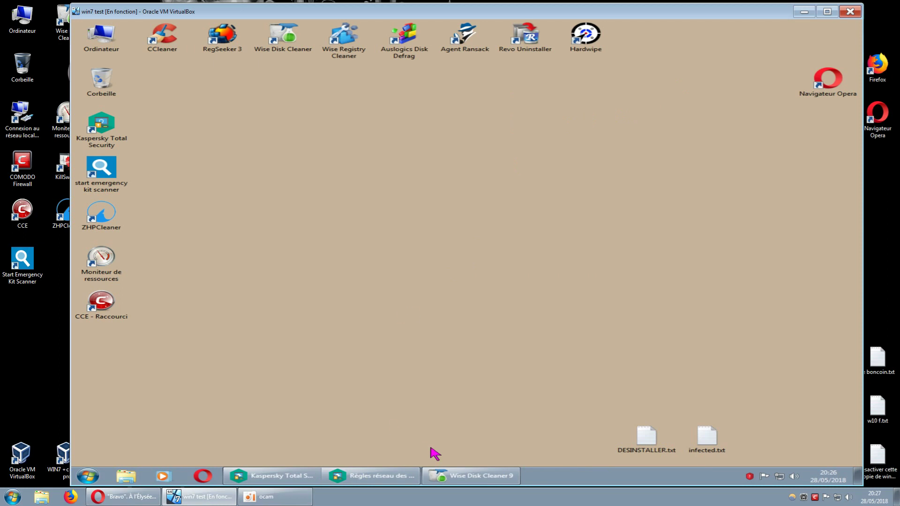
pyautogui.click(451, 474)
pyautogui.click(662, 79)
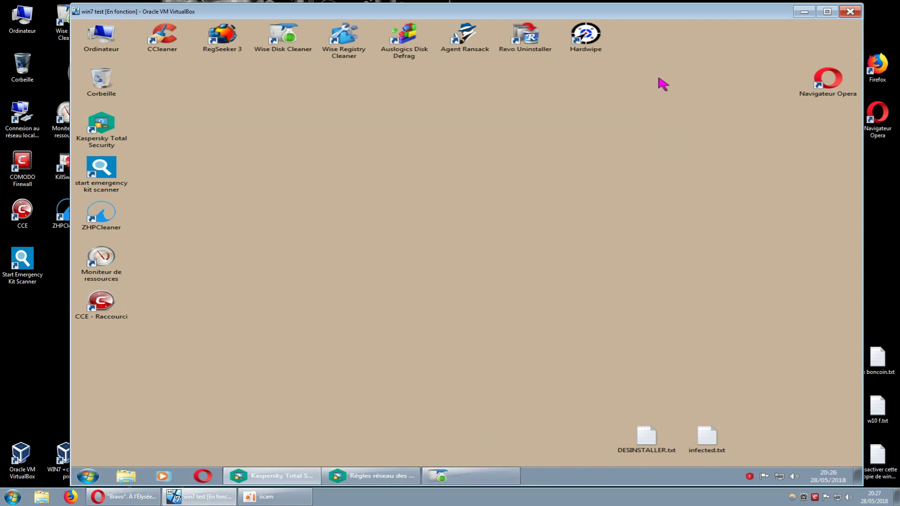
pyautogui.doubleClick(294, 53)
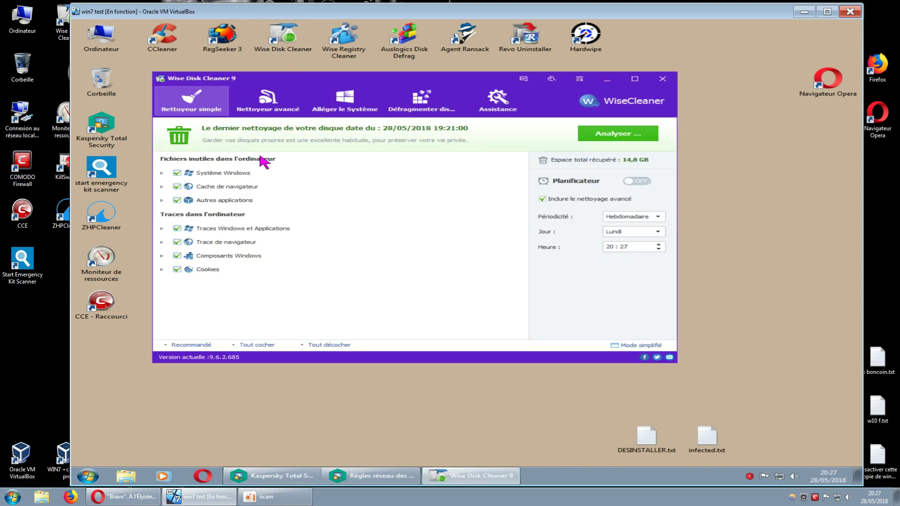
# Step: Open the advanced cleaner and check that Disque local (C:) is offered in its drive selection
pyautogui.click(277, 109)
pyautogui.click(466, 147)
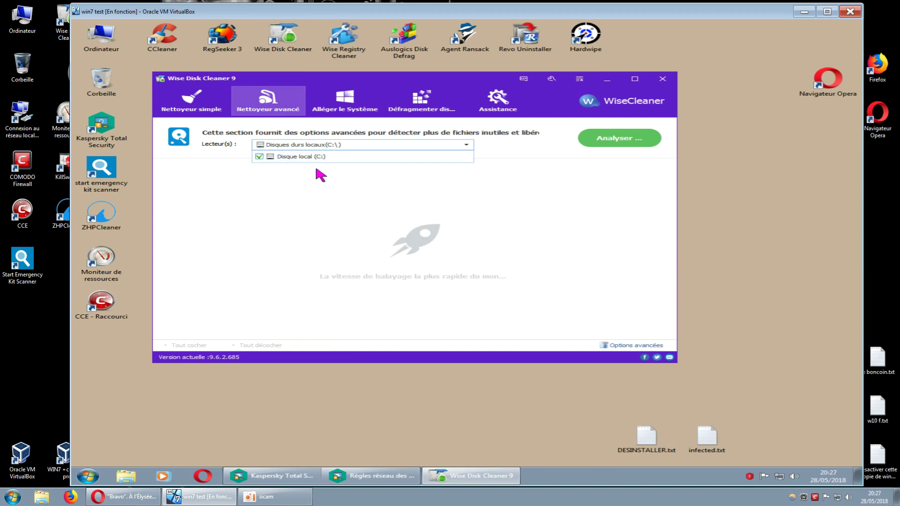
pyautogui.click(293, 258)
pyautogui.click(466, 146)
pyautogui.click(459, 157)
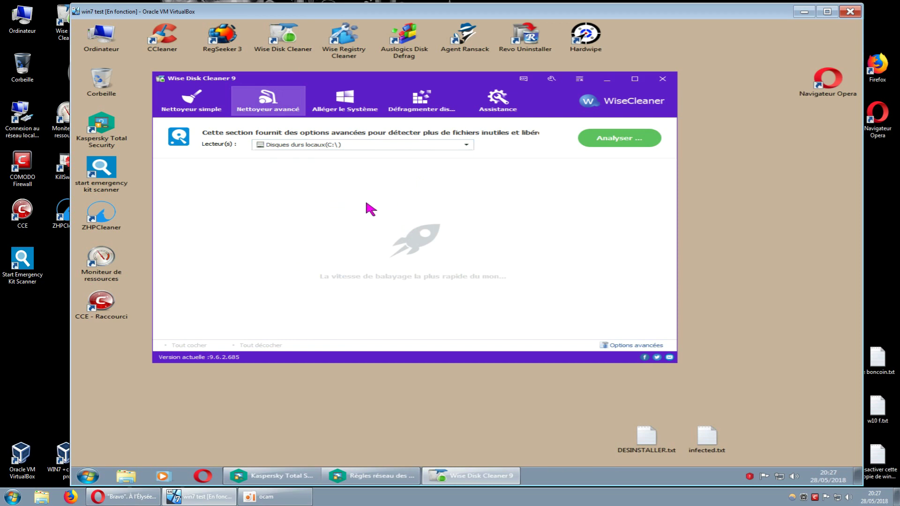
# Step: Start the advanced analysis of drive C:, cancel it partway, and widen the file name column of the results
pyautogui.click(581, 144)
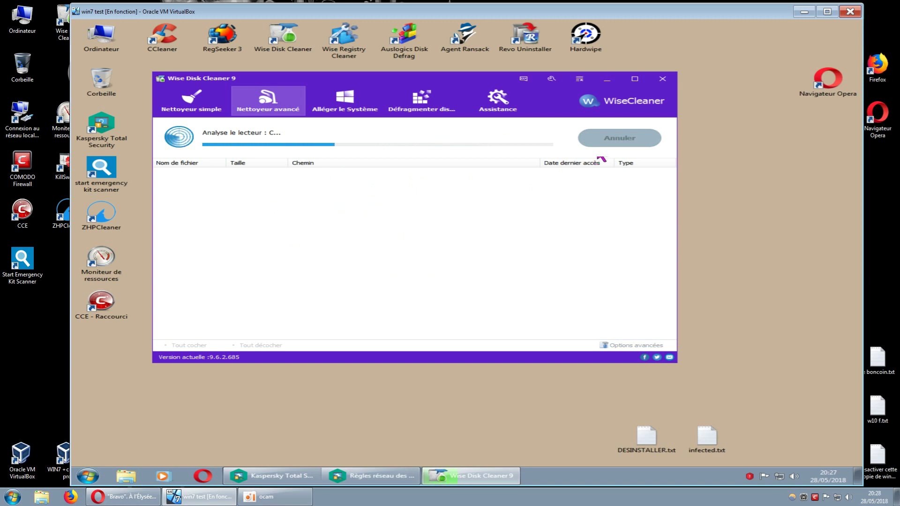
pyautogui.click(628, 138)
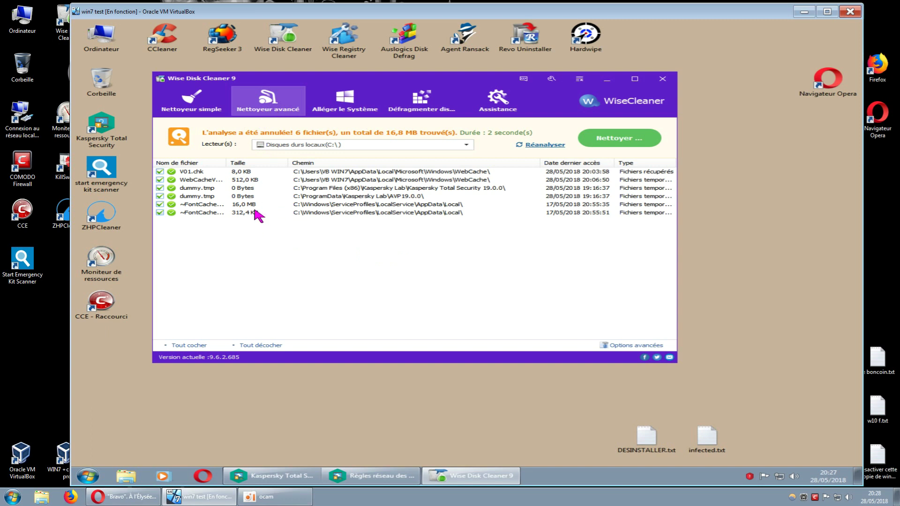
pyautogui.moveTo(228, 165); pyautogui.dragTo(284, 165)
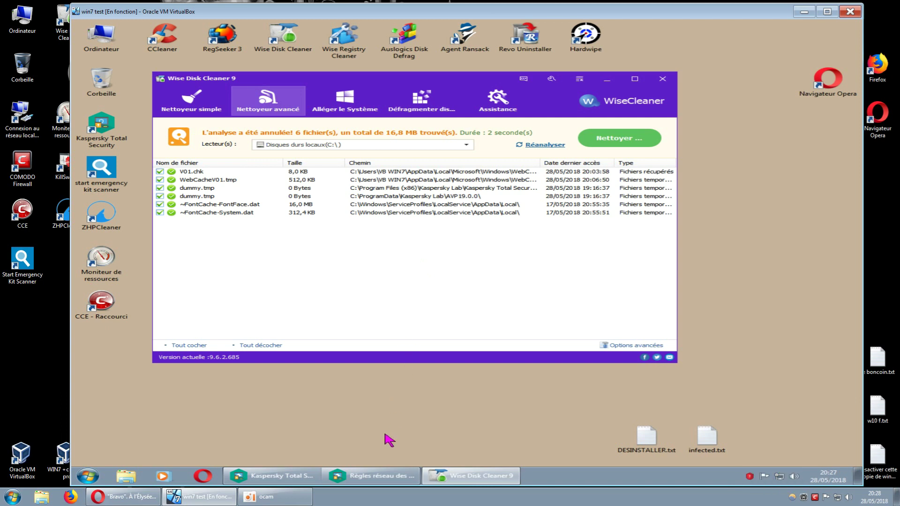
# Step: Glance at Kaspersky's application network rules, minimize them again, and close Wise Disk Cleaner
pyautogui.click(382, 454)
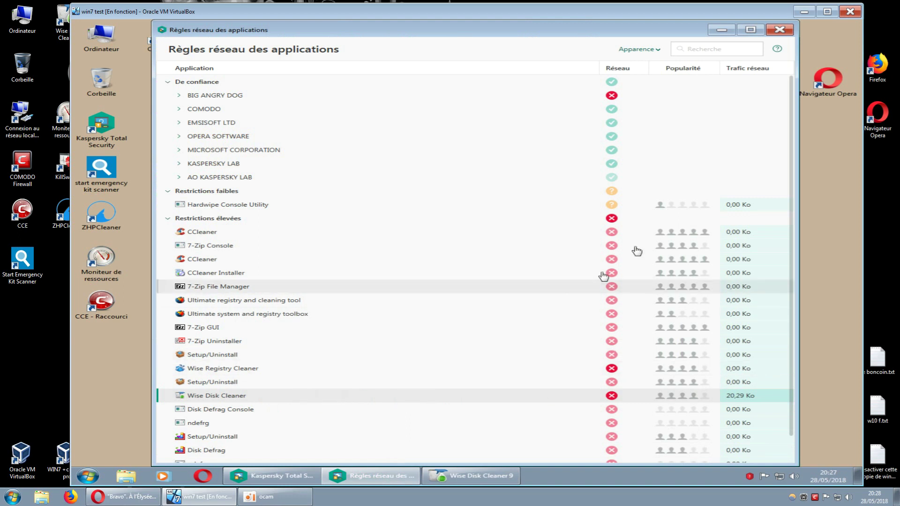
pyautogui.click(722, 30)
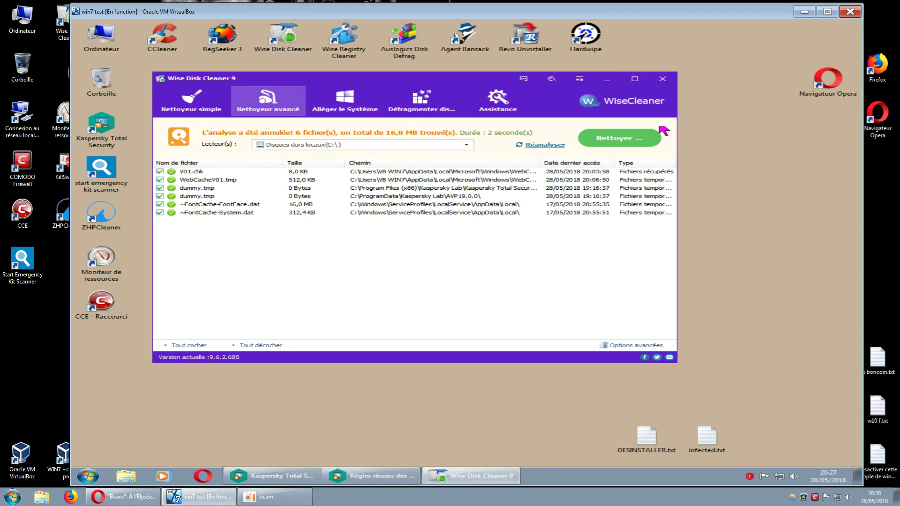
pyautogui.click(663, 80)
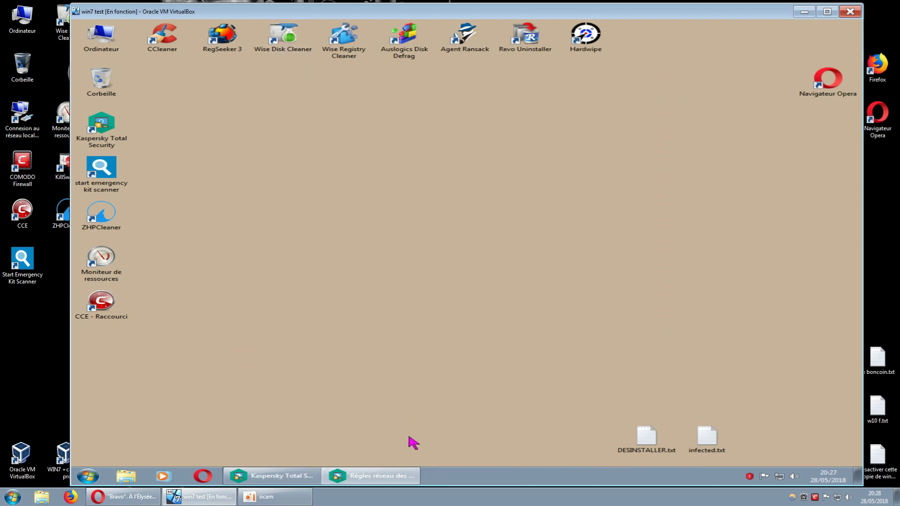
# Step: Bring back Kaspersky's application network rules and reopen the rules of Wise Disk Cleaner at its privileges
pyautogui.rightClick(388, 475)
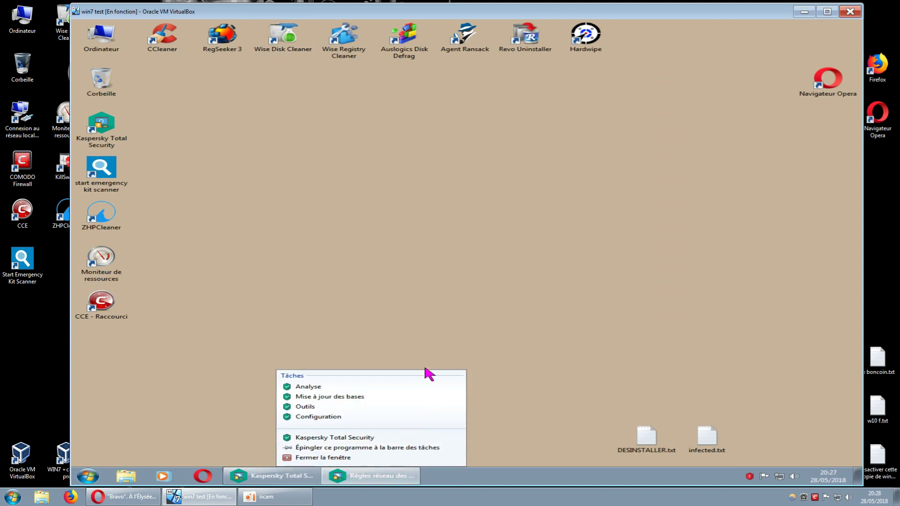
pyautogui.click(370, 475)
pyautogui.moveTo(364, 476)
pyautogui.click(305, 476)
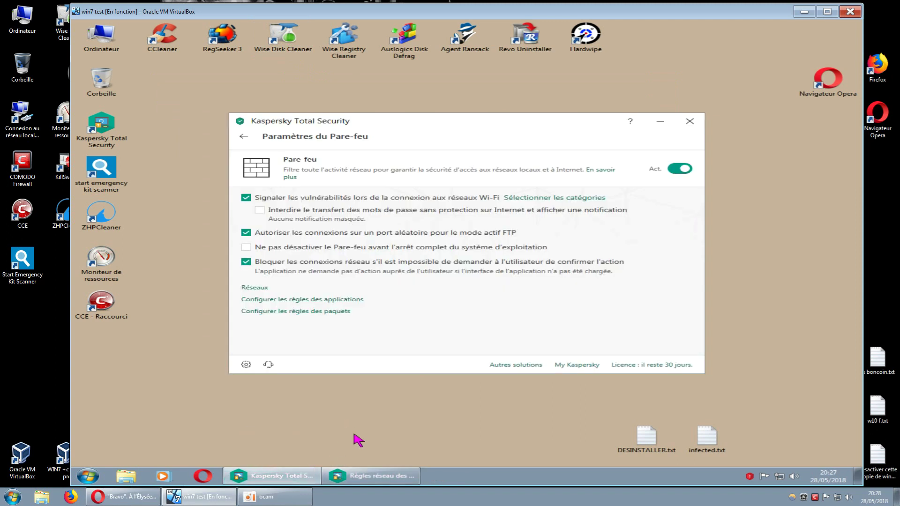
pyautogui.click(379, 476)
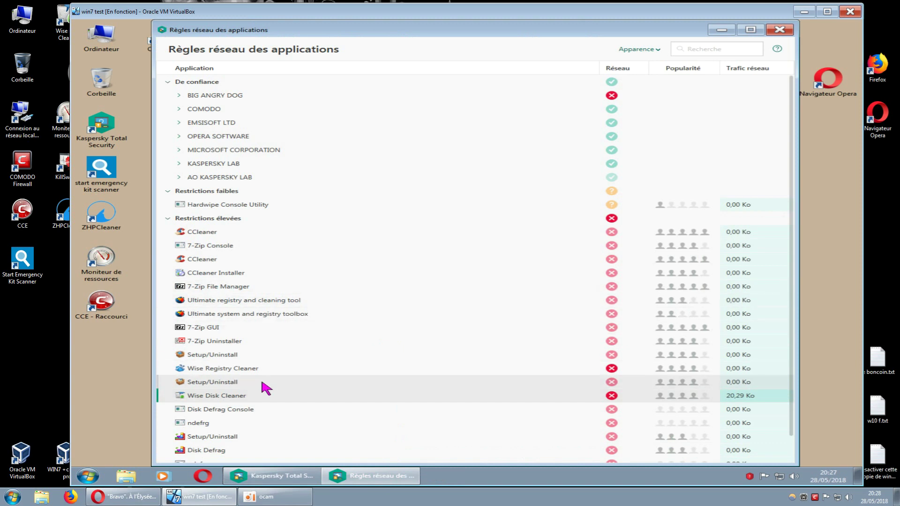
pyautogui.doubleClick(242, 398)
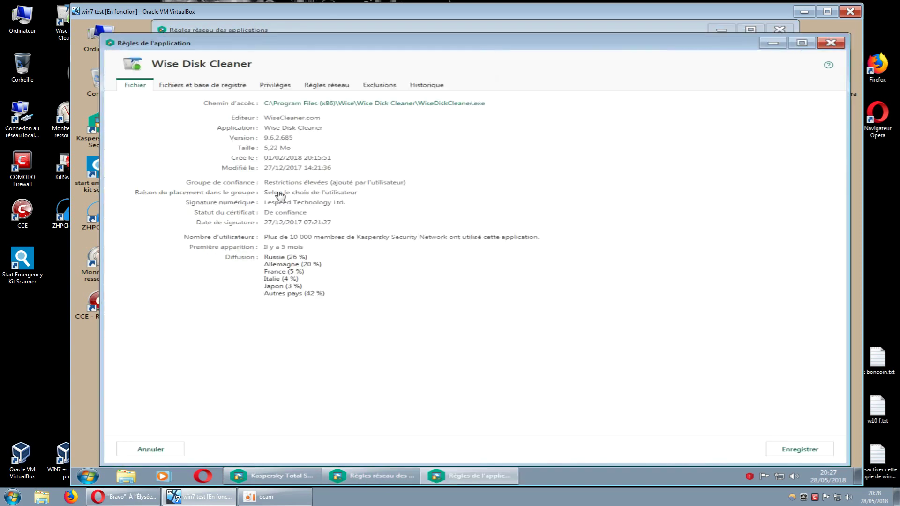
pyautogui.click(280, 86)
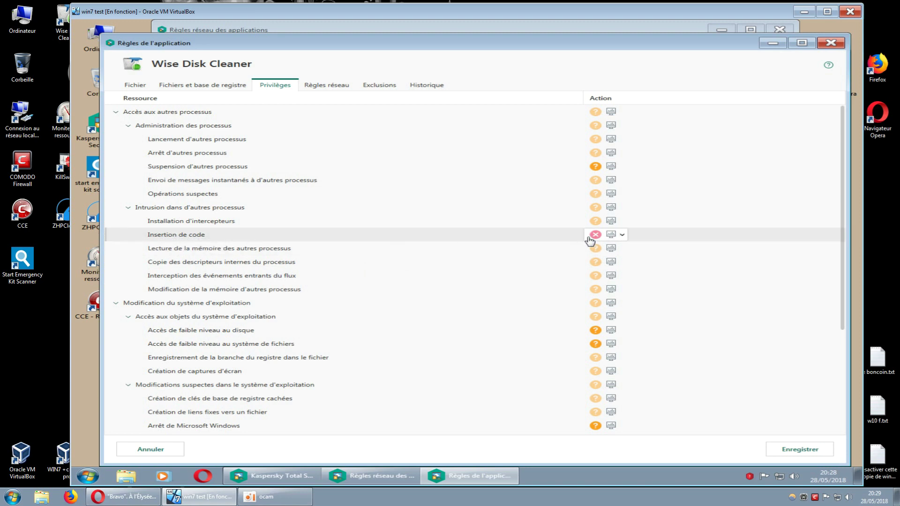
# Step: Review Wise Disk Cleaner's full privilege list, including the actions available for code insertion and the permissions for webcam and sound recording
pyautogui.click(773, 43)
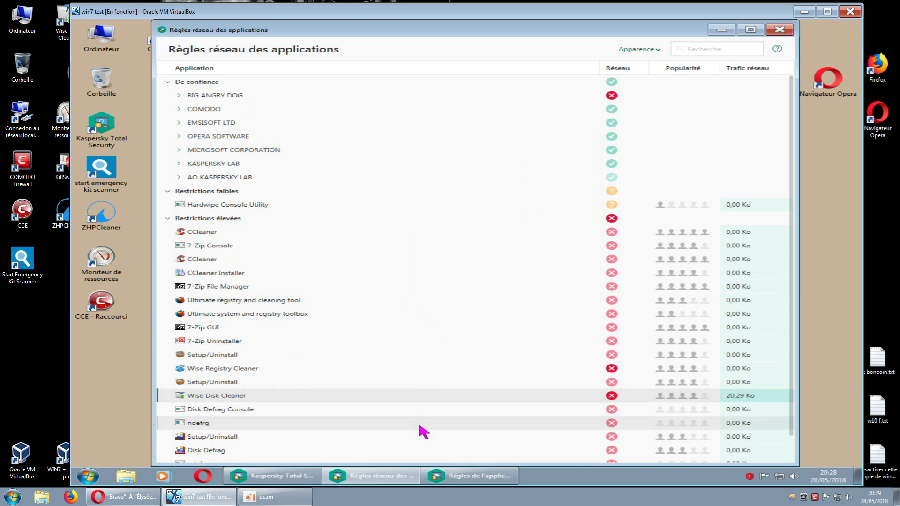
pyautogui.click(467, 476)
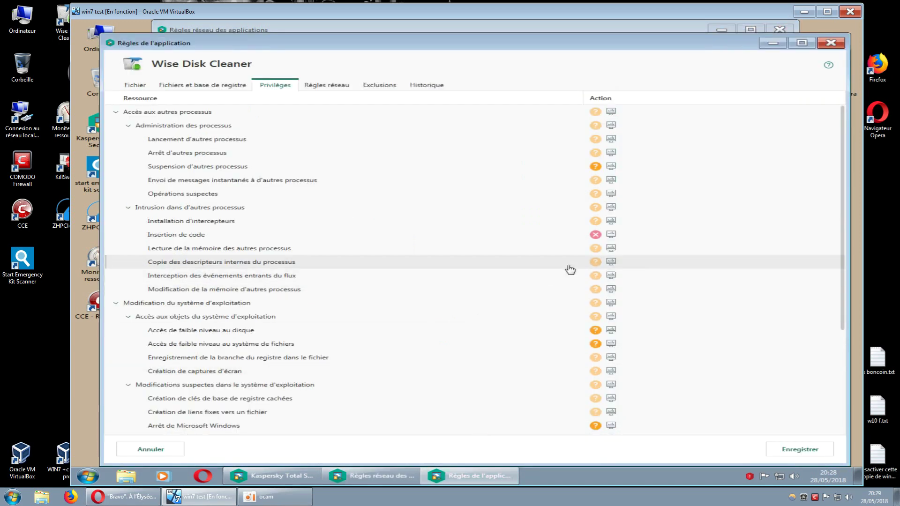
pyautogui.click(611, 235)
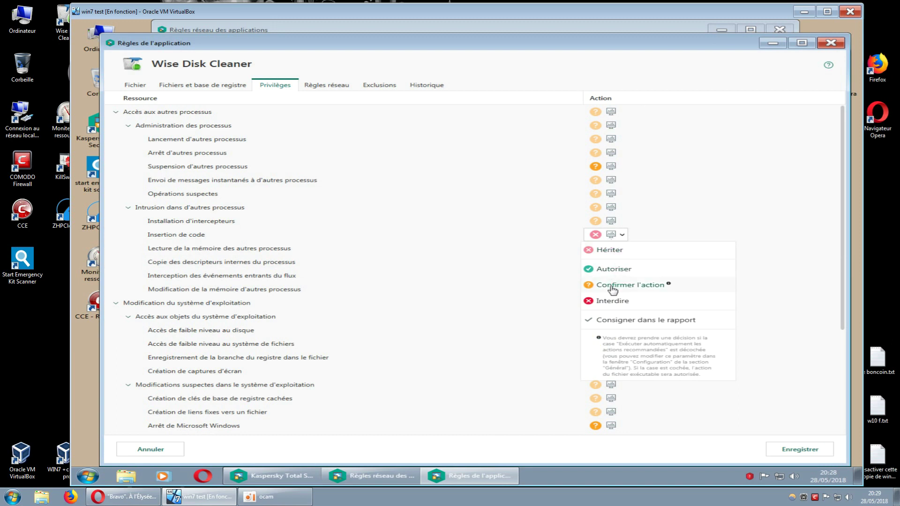
pyautogui.click(487, 238)
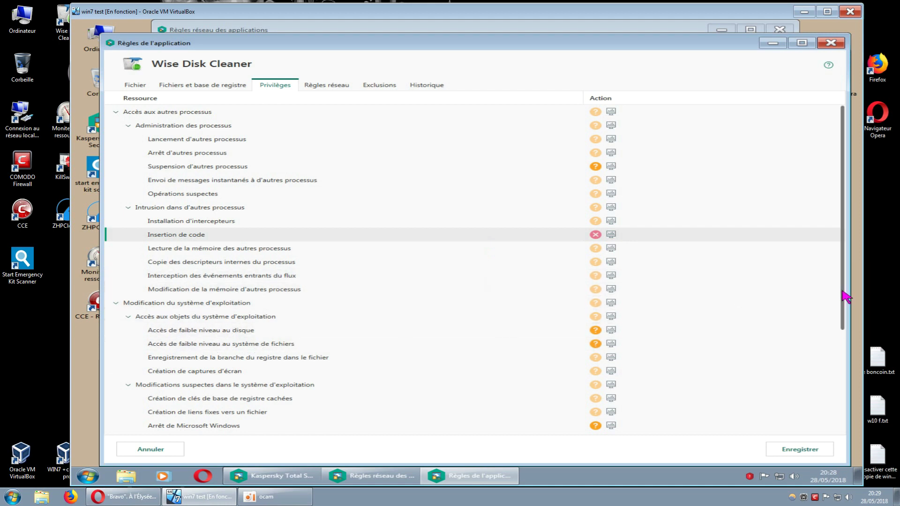
pyautogui.moveTo(844, 309); pyautogui.dragTo(845, 422)
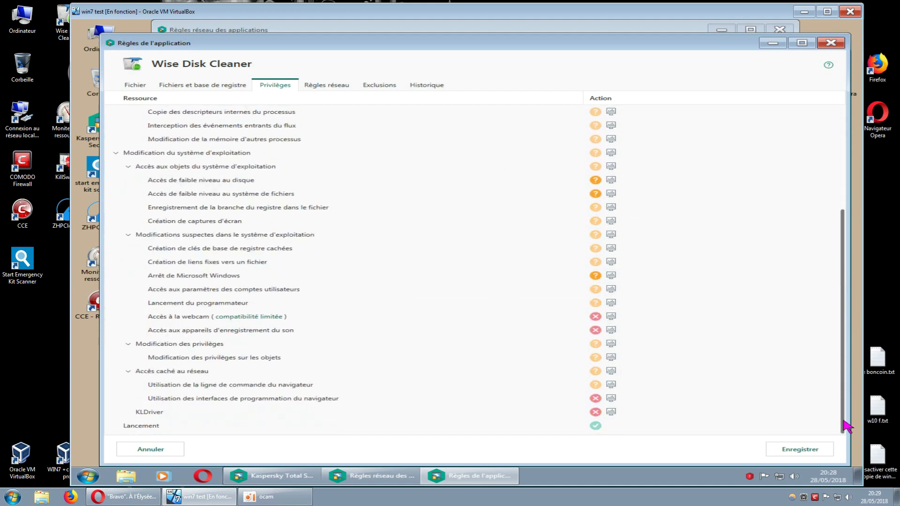
pyautogui.moveTo(611, 321)
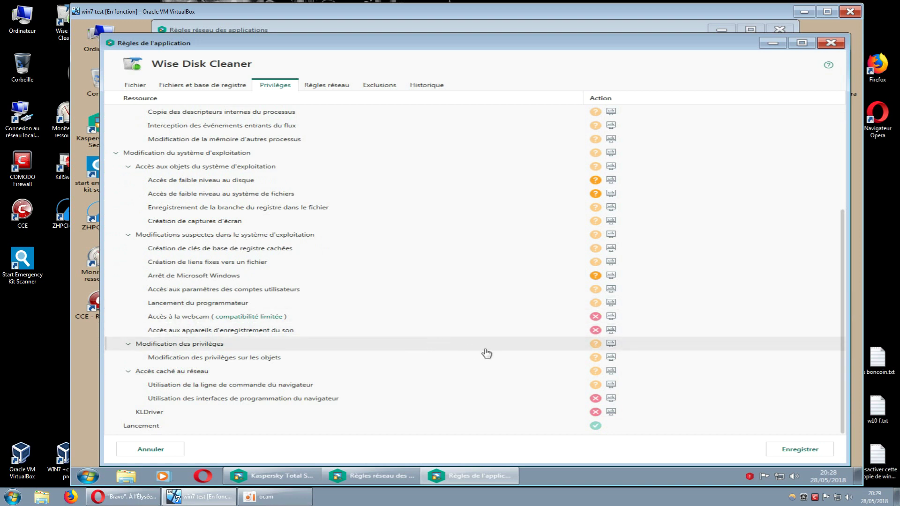
# Step: Save Wise Disk Cleaner's rules and close both the network rules and the Kaspersky firewall settings windows
pyautogui.click(831, 45)
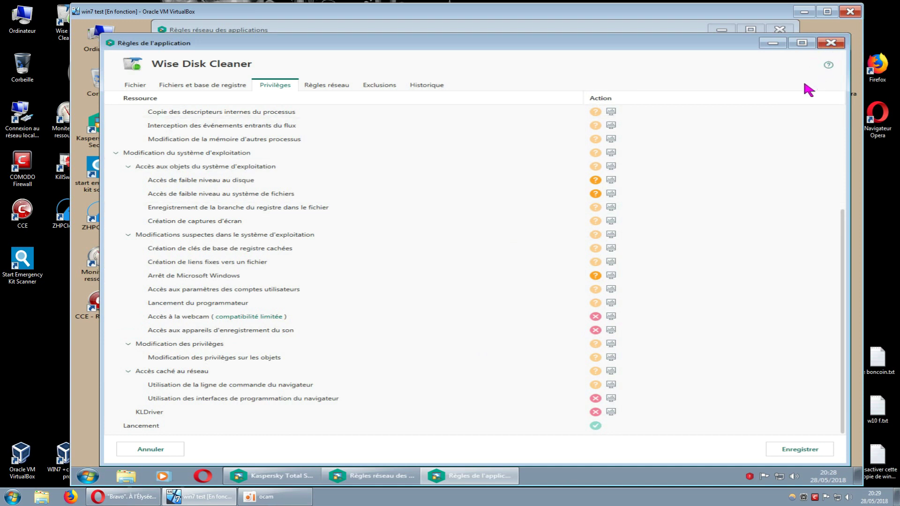
pyautogui.click(778, 451)
pyautogui.click(778, 452)
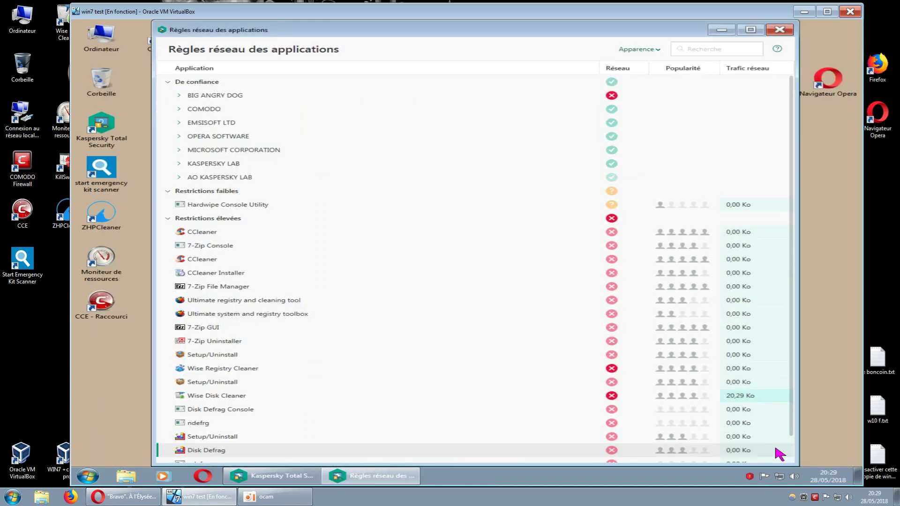
pyautogui.click(779, 30)
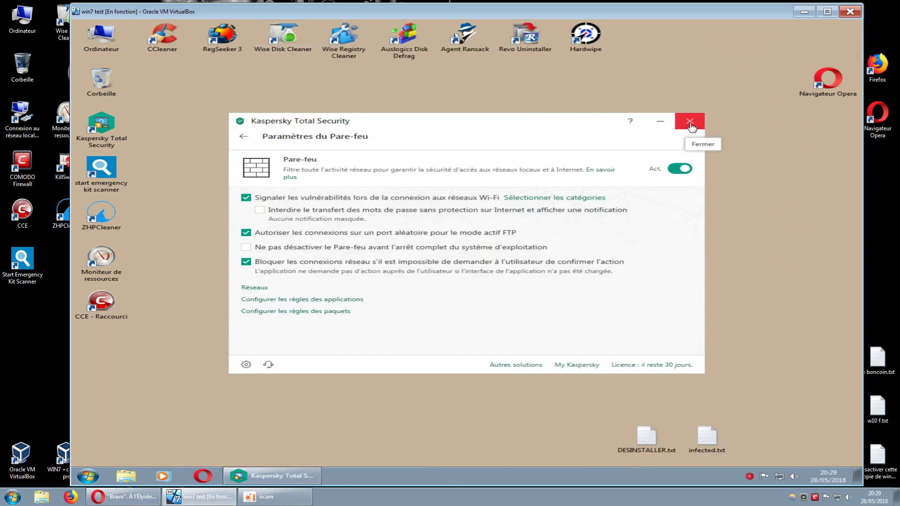
pyautogui.click(690, 123)
pyautogui.click(298, 44)
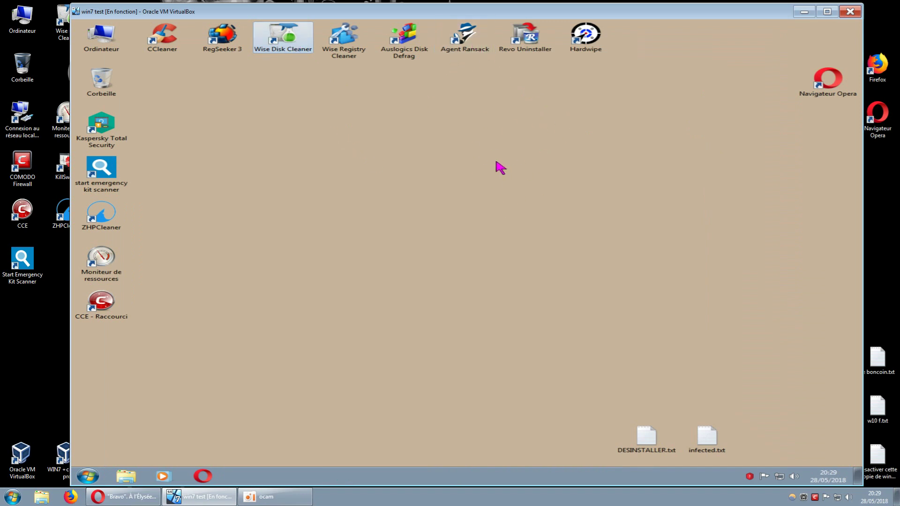
pyautogui.click(419, 48)
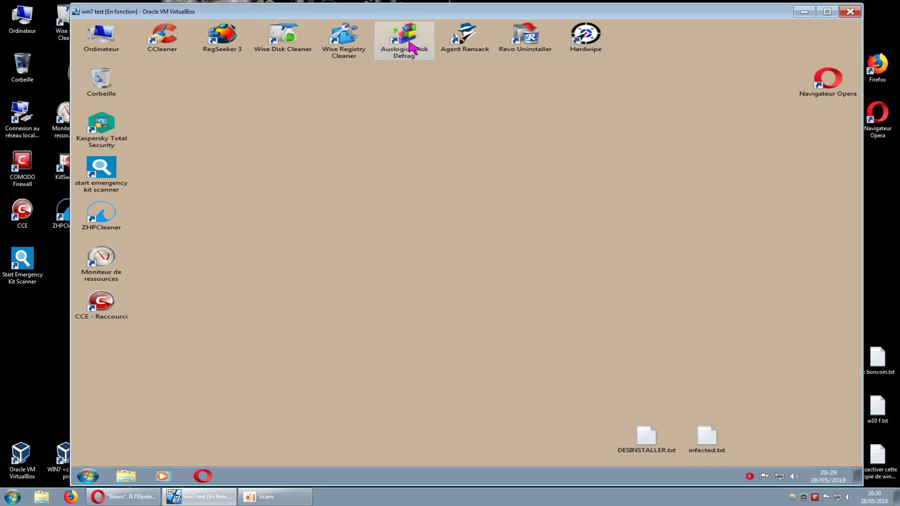
pyautogui.click(386, 163)
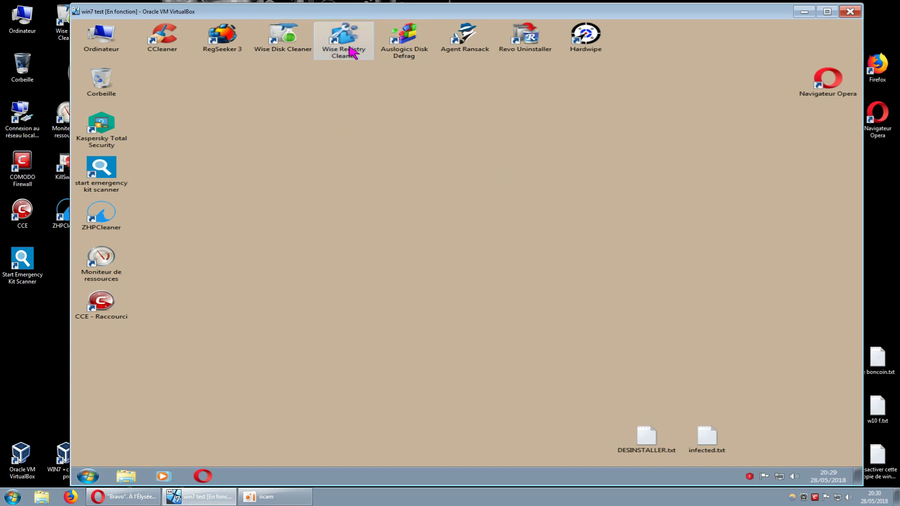